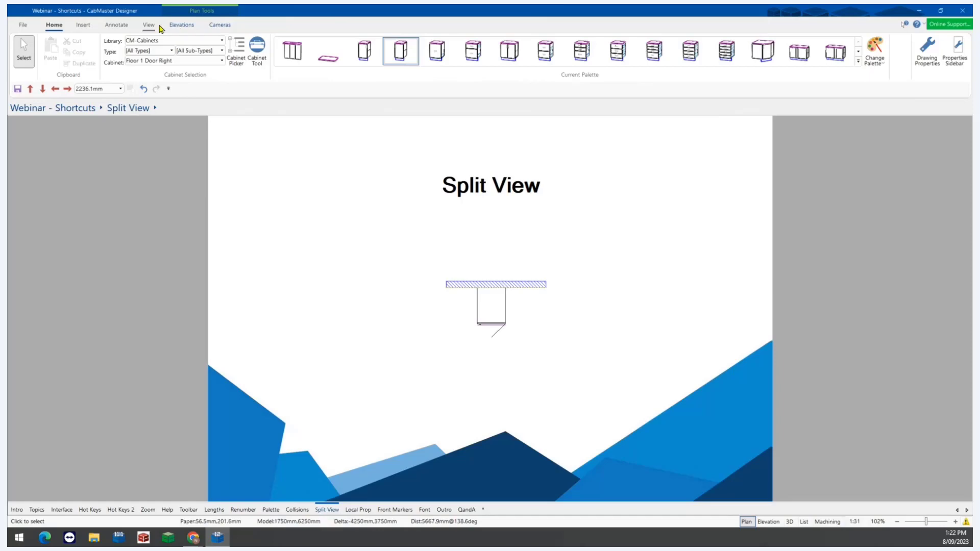
# Split the drawing window into four panes with the Split View command.
pyautogui.click(150, 25)
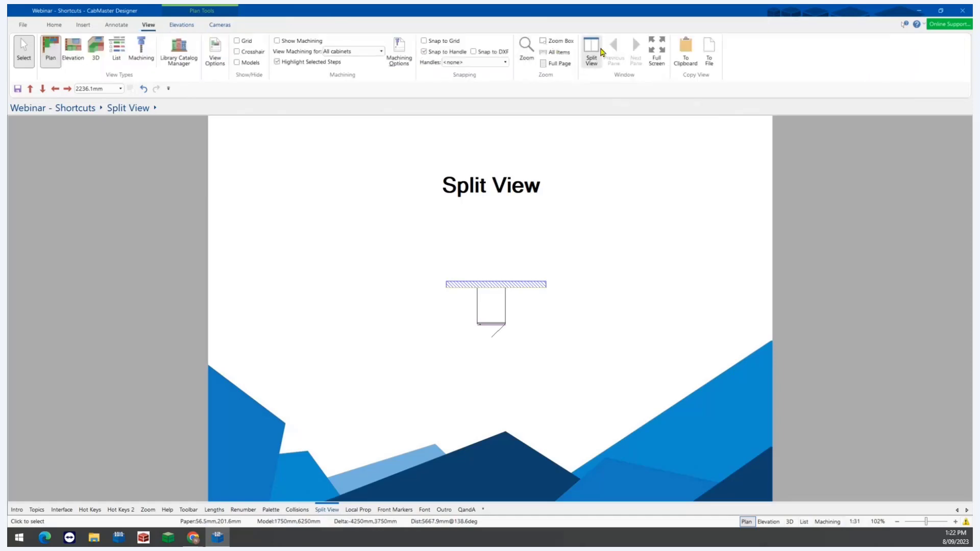
pyautogui.click(590, 58)
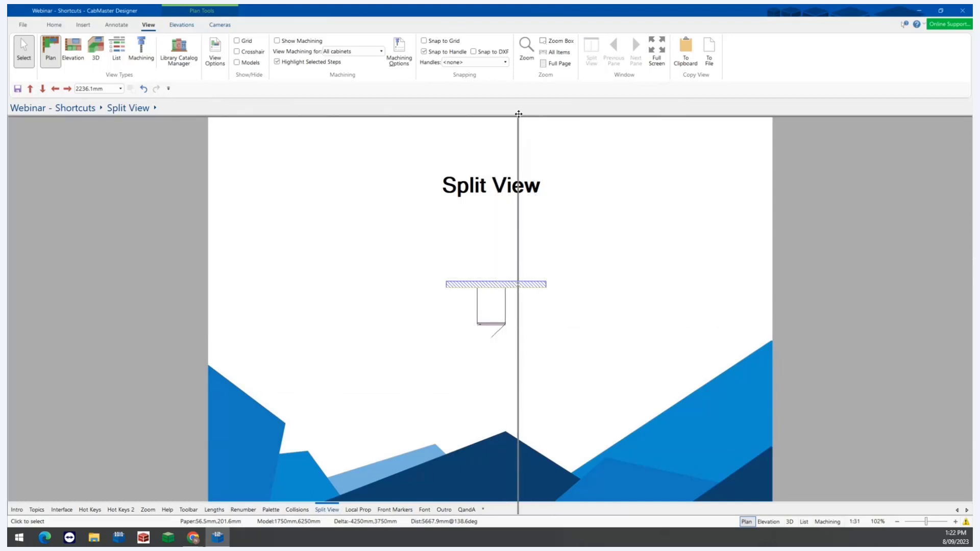
pyautogui.click(491, 291)
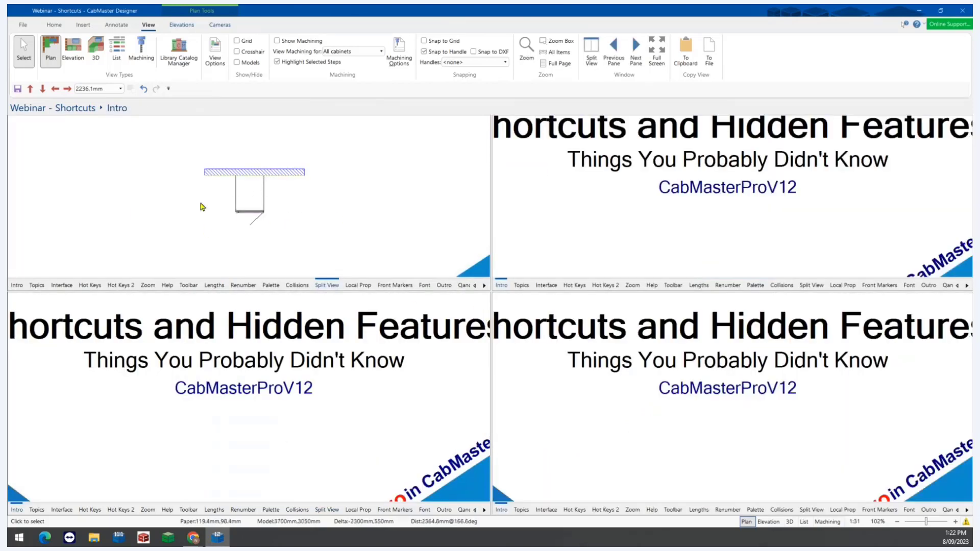
# Fit the full page in each of the four panes.
pyautogui.click(236, 174)
pyautogui.click(167, 217)
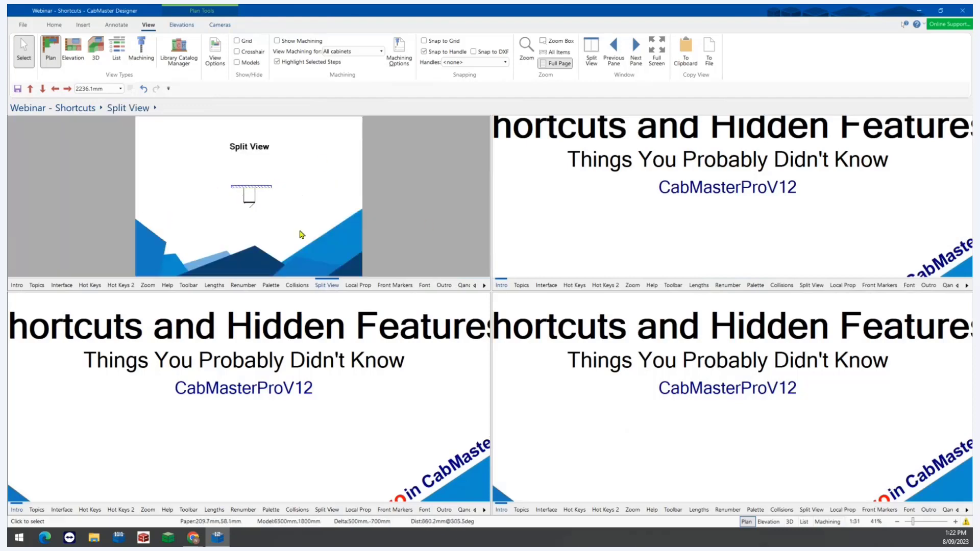
pyautogui.click(666, 235)
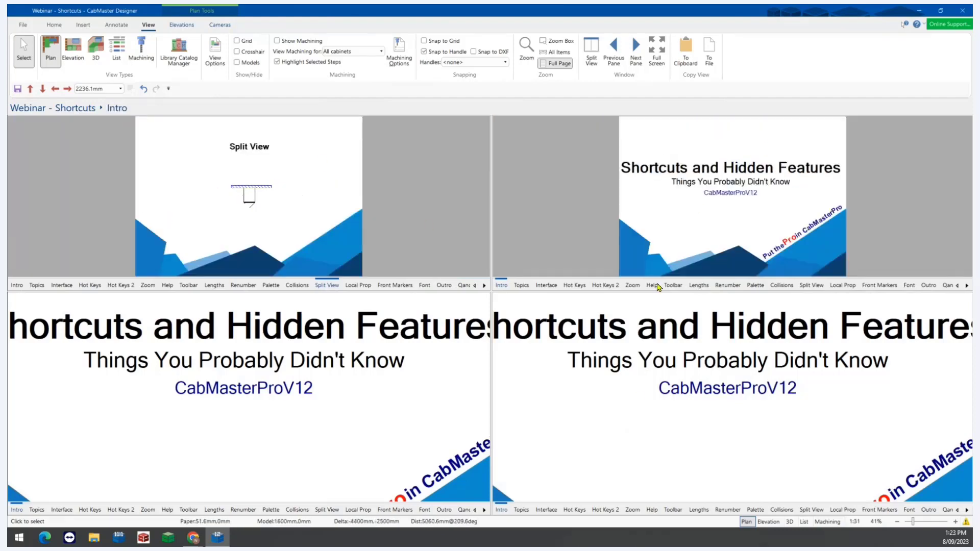
pyautogui.click(636, 439)
pyautogui.click(372, 441)
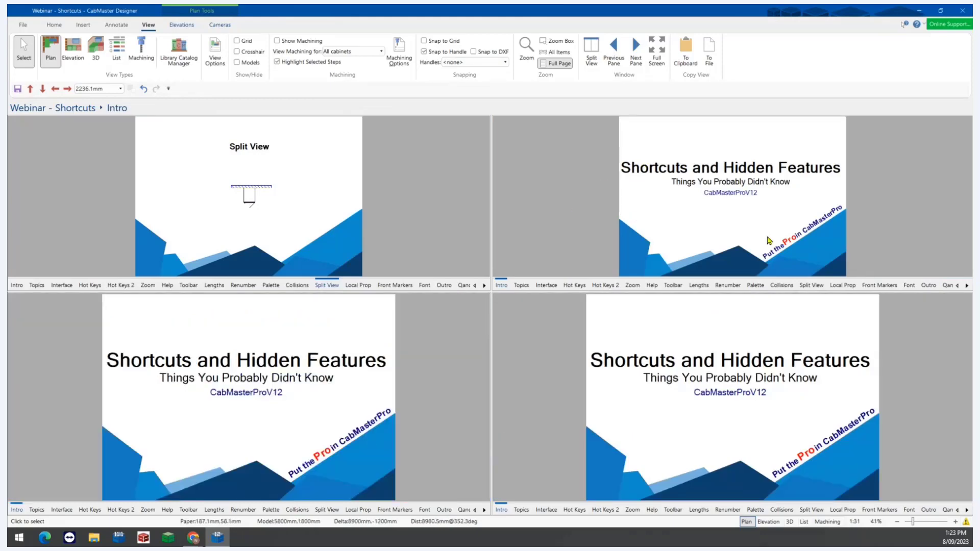
# Show the Split View page in 3D in the upper-right pane and the Wall [1052] Edge 1 elevation in the lower-left pane.
pyautogui.click(804, 285)
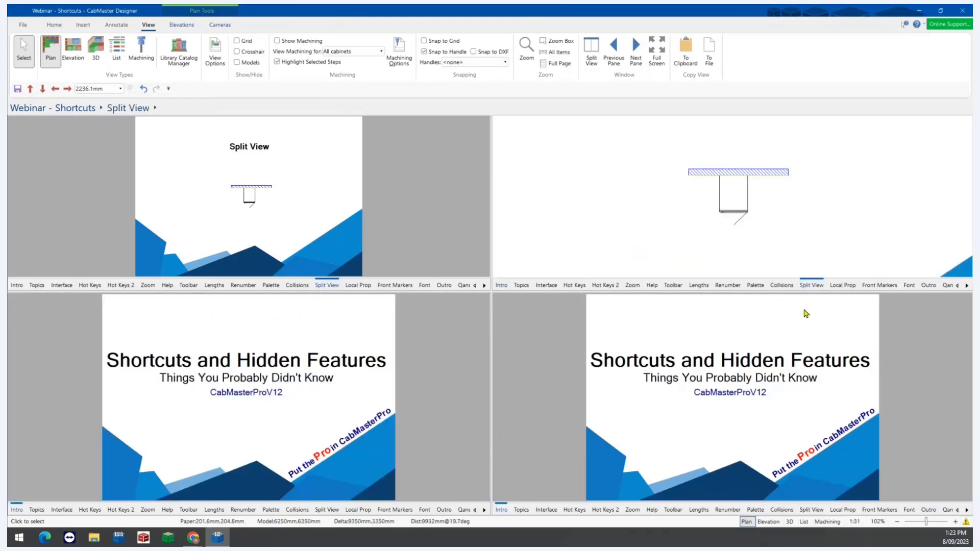
pyautogui.click(789, 522)
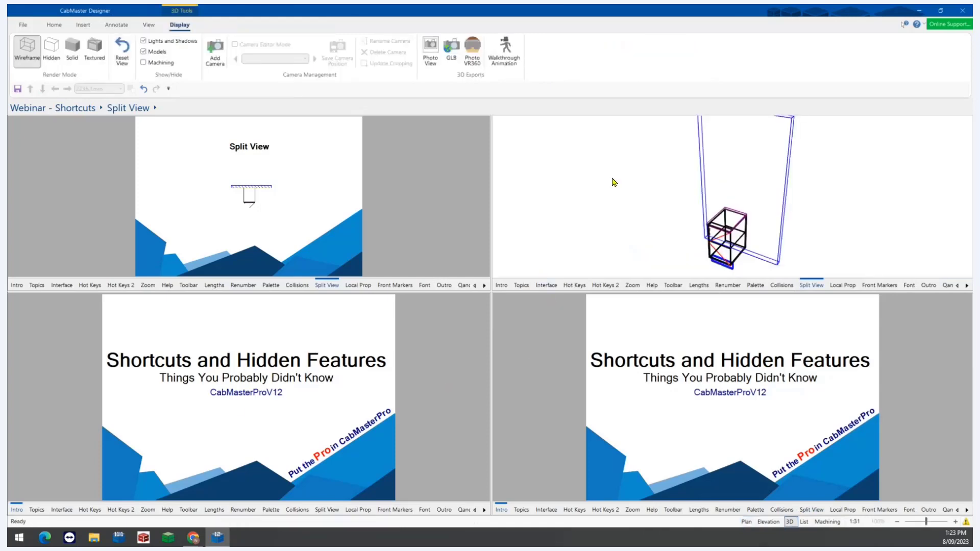
pyautogui.click(411, 389)
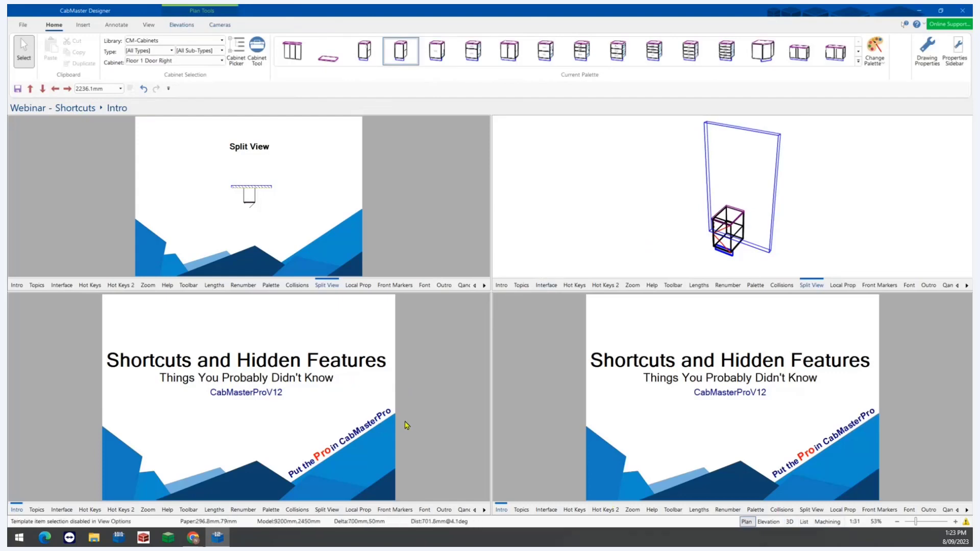
pyautogui.click(327, 510)
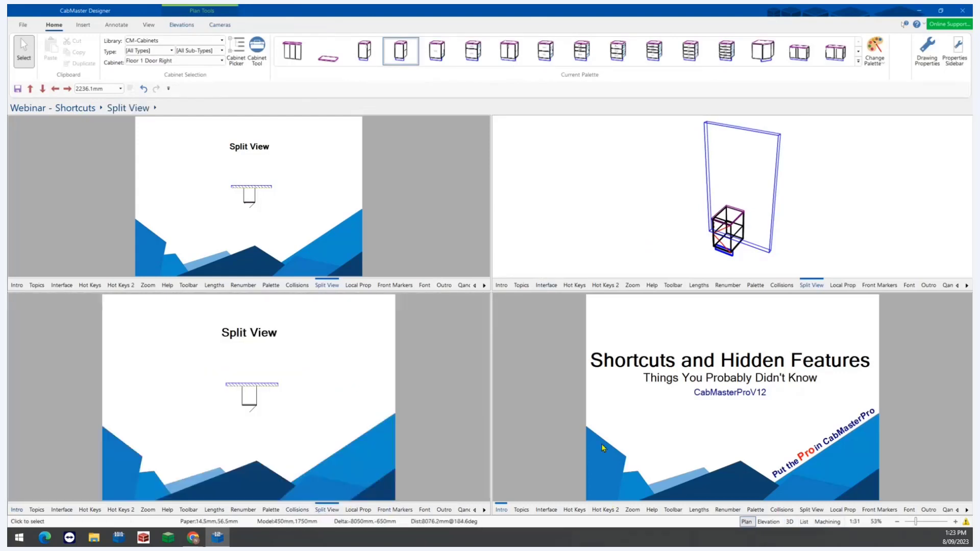
pyautogui.click(769, 522)
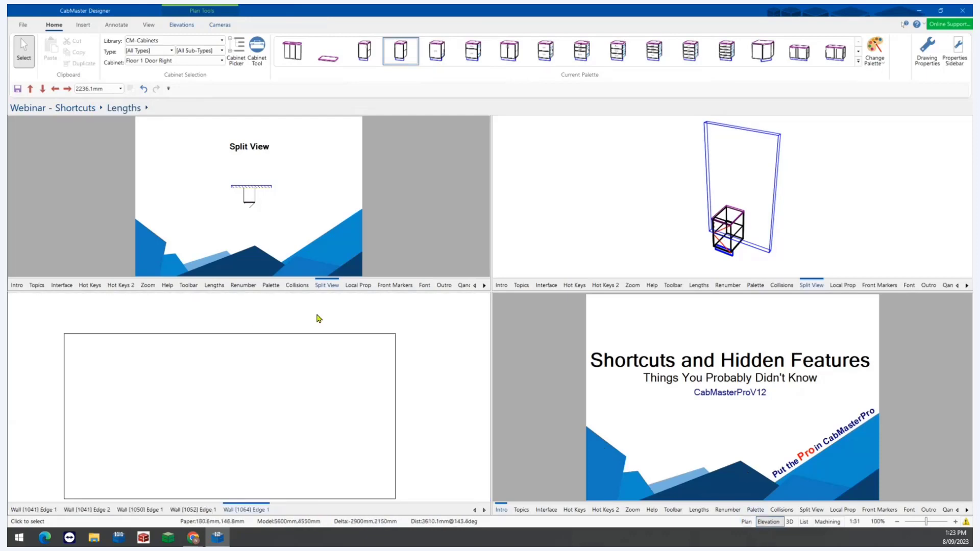
pyautogui.scroll(-1, 299, 433)
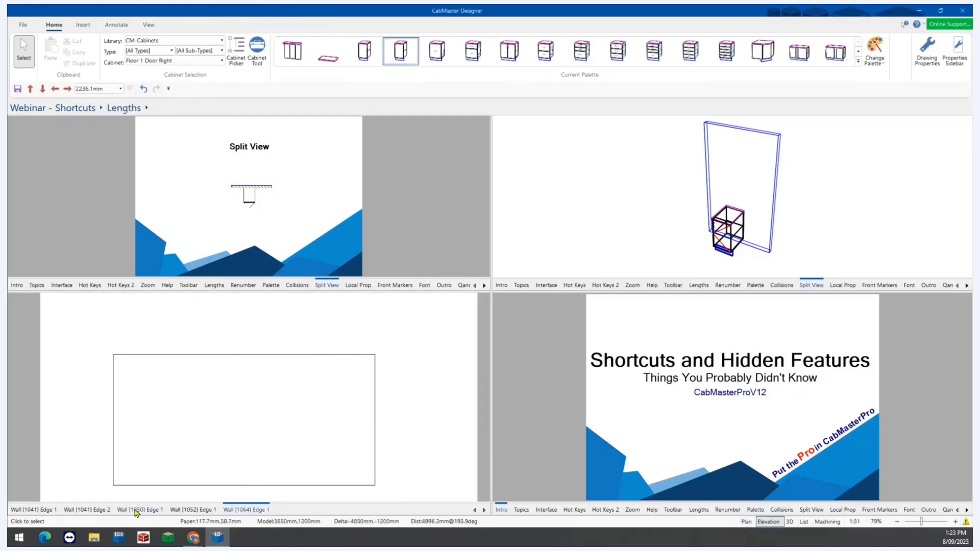
pyautogui.click(193, 511)
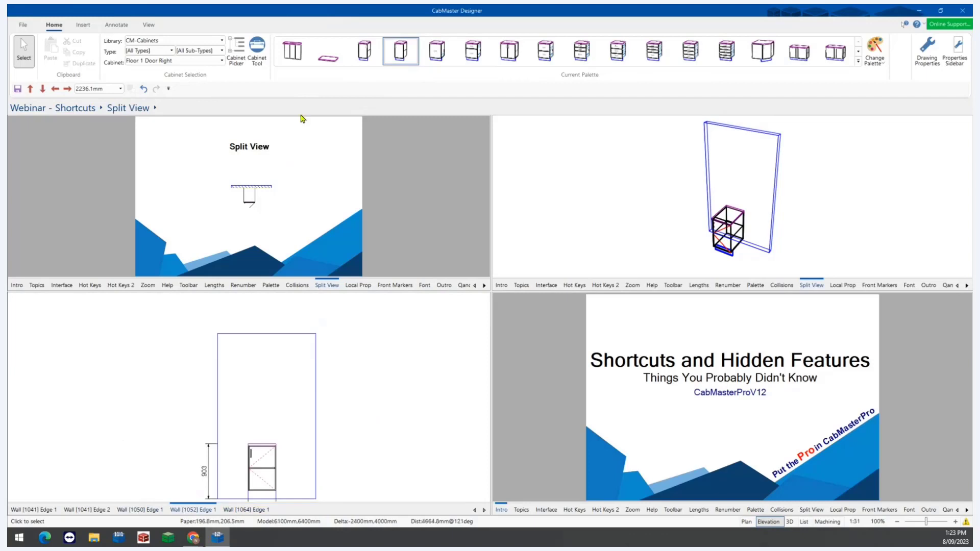
# Move the Floor 1 Door Right cabinet slightly left along the wall in the plan pane, and try moving it in the elevation pane.
pyautogui.scroll(5, 247, 190)
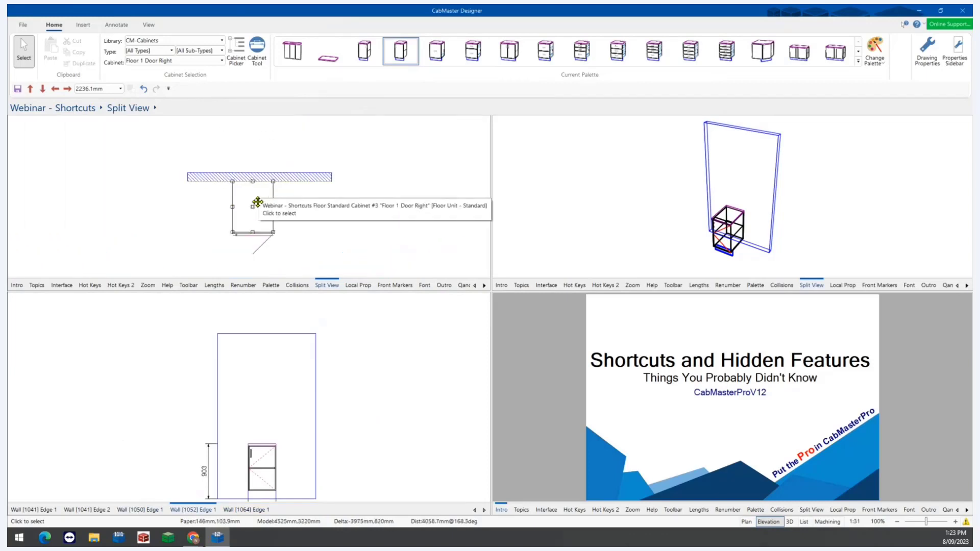
pyautogui.moveTo(250, 212)
pyautogui.mouseDown()
pyautogui.moveTo(304, 207)
pyautogui.moveTo(224, 209)
pyautogui.moveTo(249, 208)
pyautogui.mouseUp()
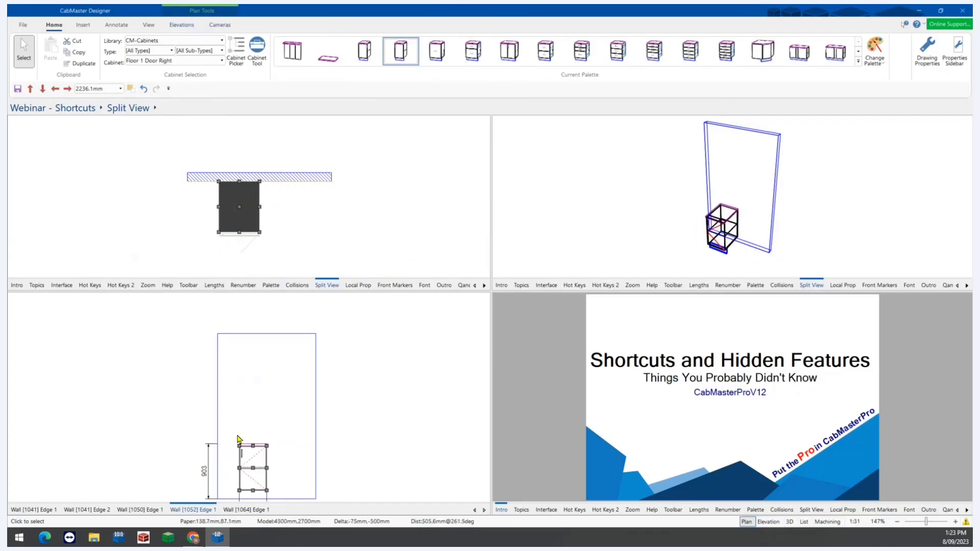
pyautogui.moveTo(253, 458)
pyautogui.mouseDown()
pyautogui.moveTo(292, 457)
pyautogui.moveTo(256, 458)
pyautogui.mouseUp()
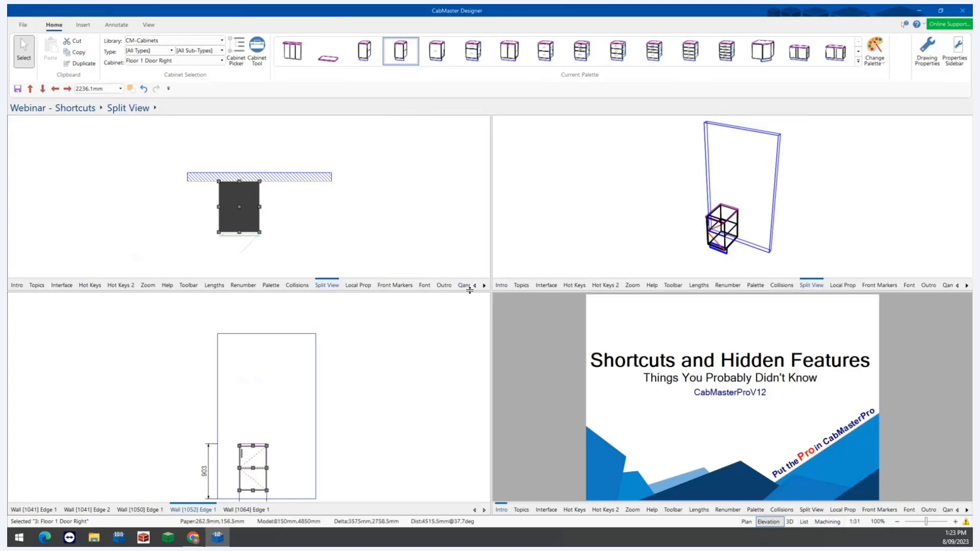
# Remove the horizontal split to leave two side-by-side panes, and switch the left pane to 3D and back to Elevation.
pyautogui.moveTo(427, 116); pyautogui.dragTo(428, 116)
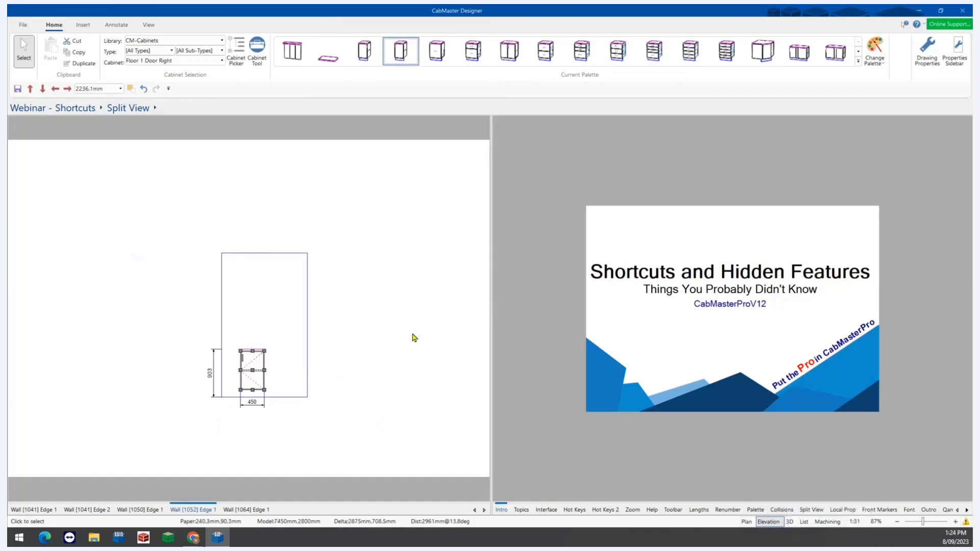
pyautogui.click(790, 522)
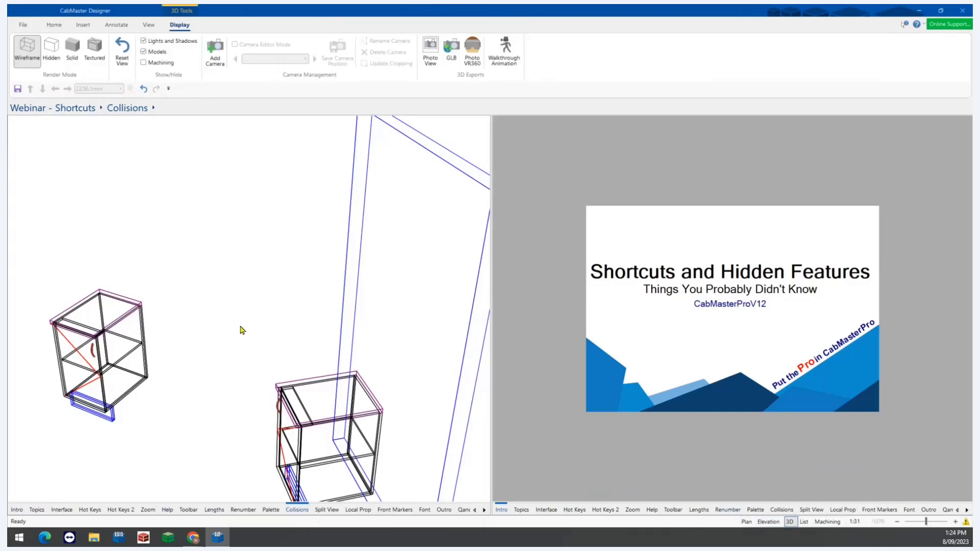
pyautogui.click(767, 524)
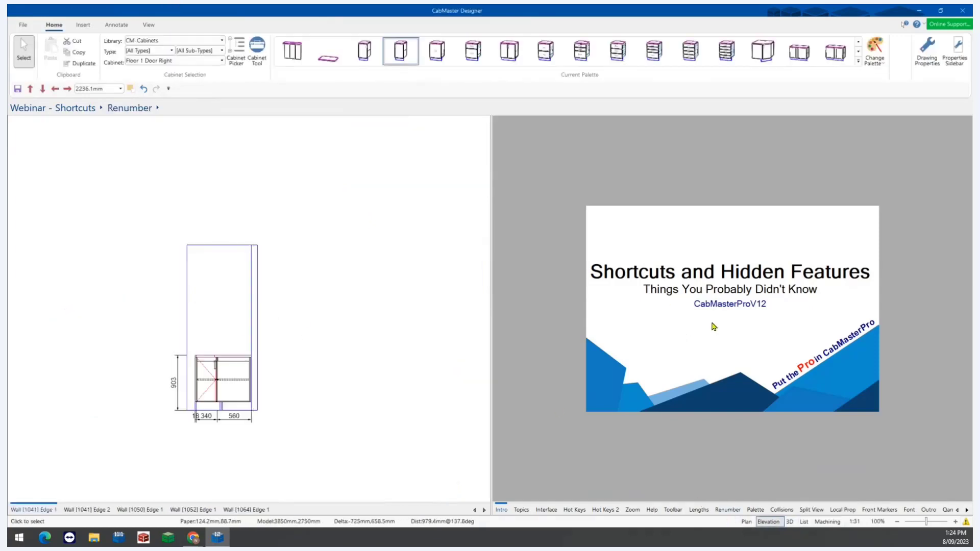
# Show the Split View page in 3D in the right pane and orbit to a straight front view of the cabinet.
pyautogui.click(824, 510)
pyautogui.click(790, 522)
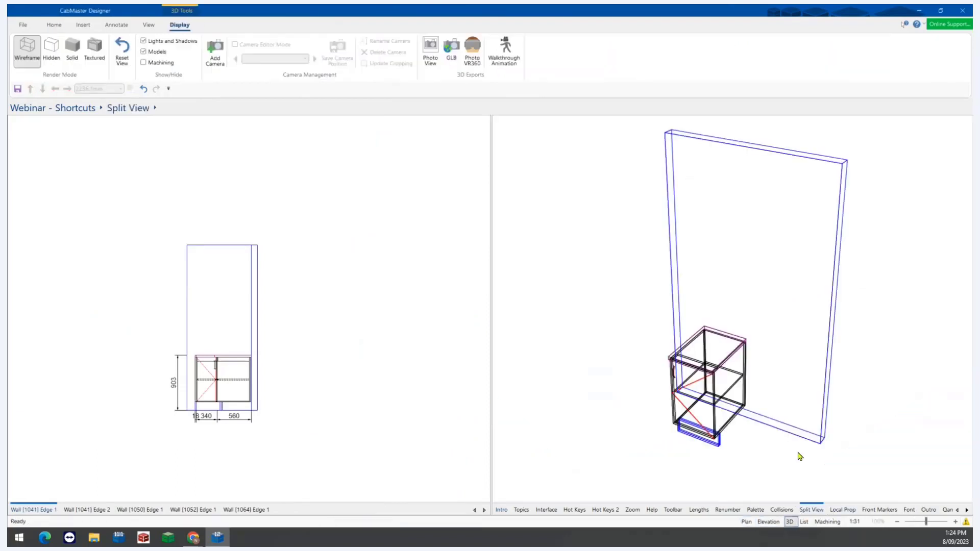
pyautogui.scroll(-5, 761, 321)
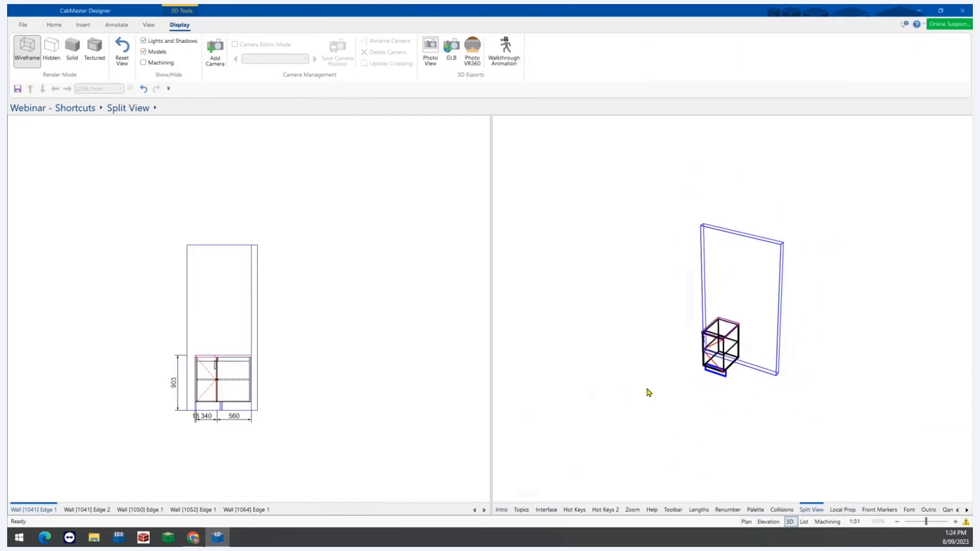
pyautogui.moveTo(647, 389); pyautogui.dragTo(764, 278)
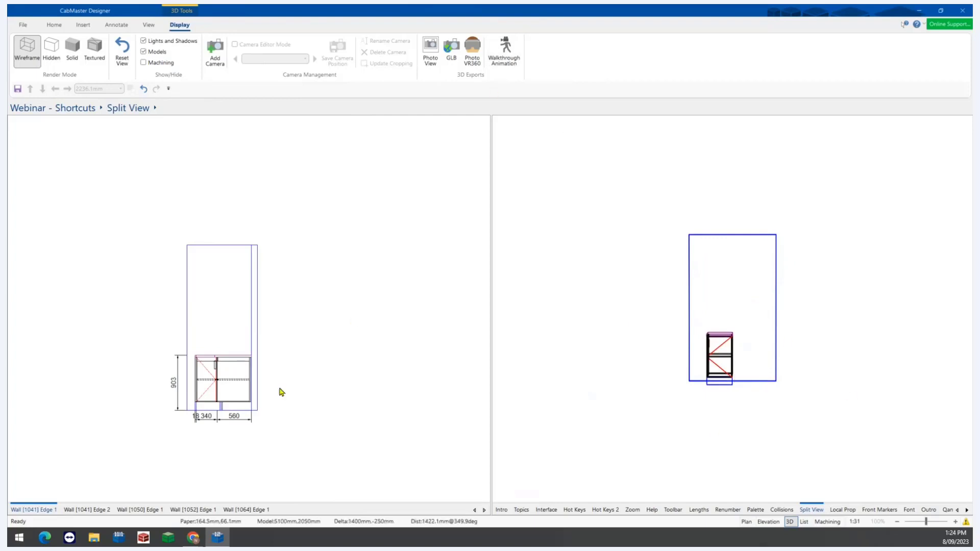
# Remove the vertical split to restore a single pane and return it to the Plan view.
pyautogui.click(243, 376)
pyautogui.moveTo(493, 375); pyautogui.dragTo(968, 354)
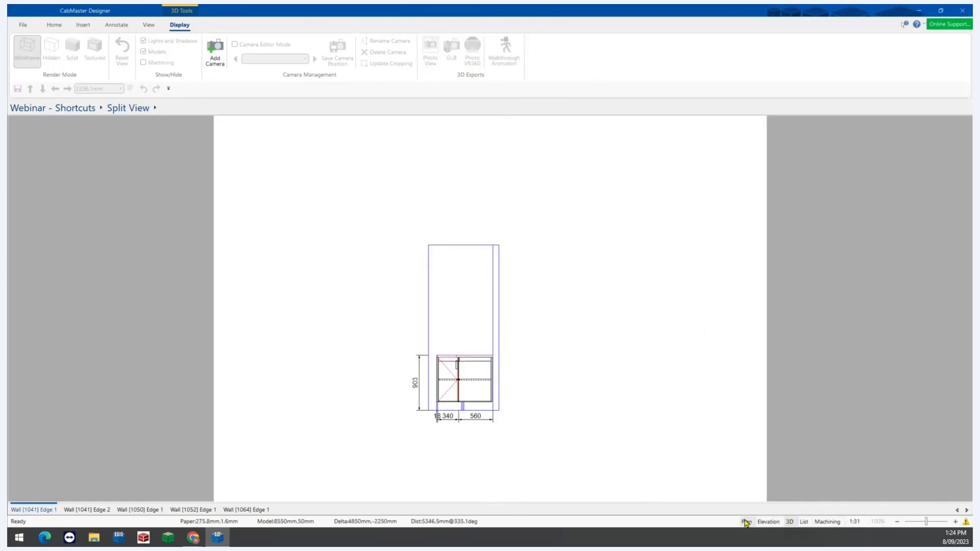
pyautogui.click(723, 331)
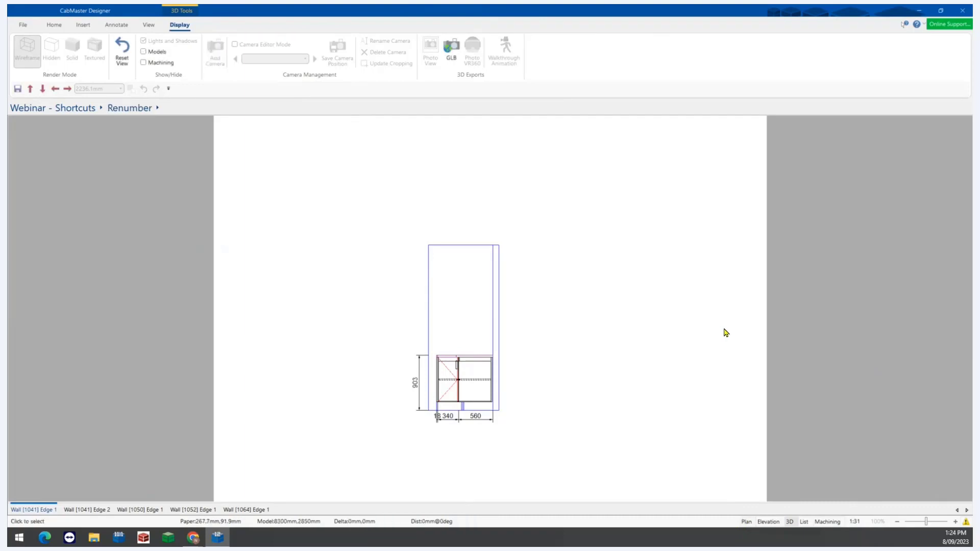
pyautogui.click(746, 522)
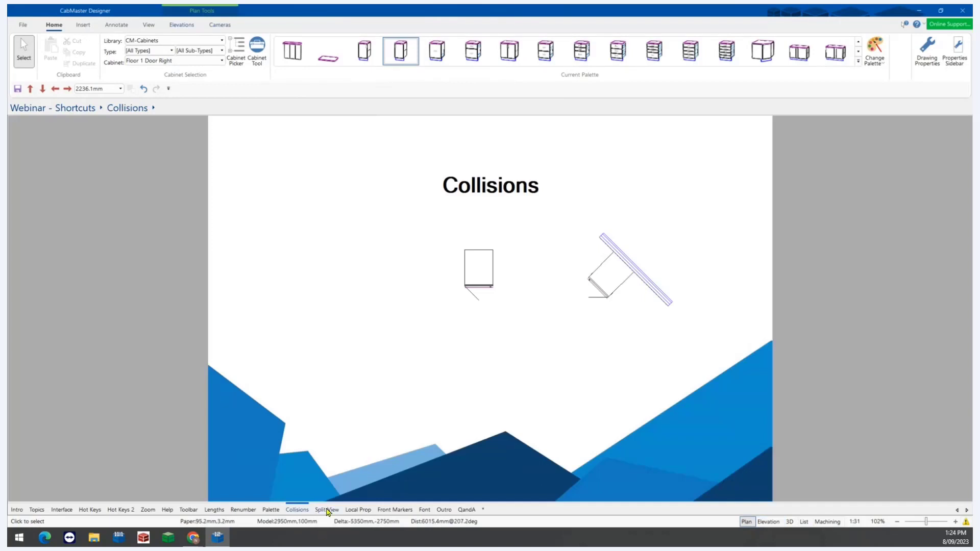
# On the Local Prop page, review the local property definitions under My Setup and their values under Job Setup in the drawing properties.
pyautogui.click(358, 510)
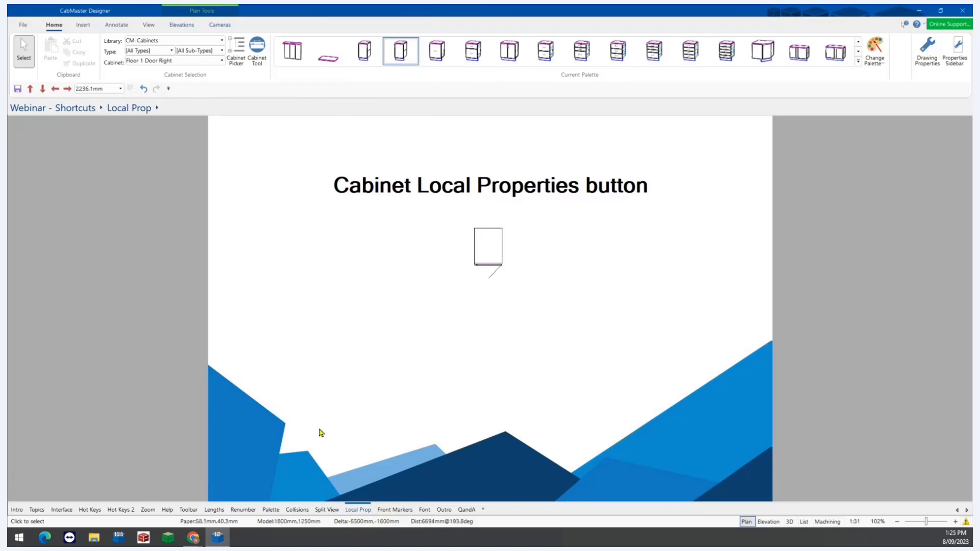
pyautogui.click(480, 236)
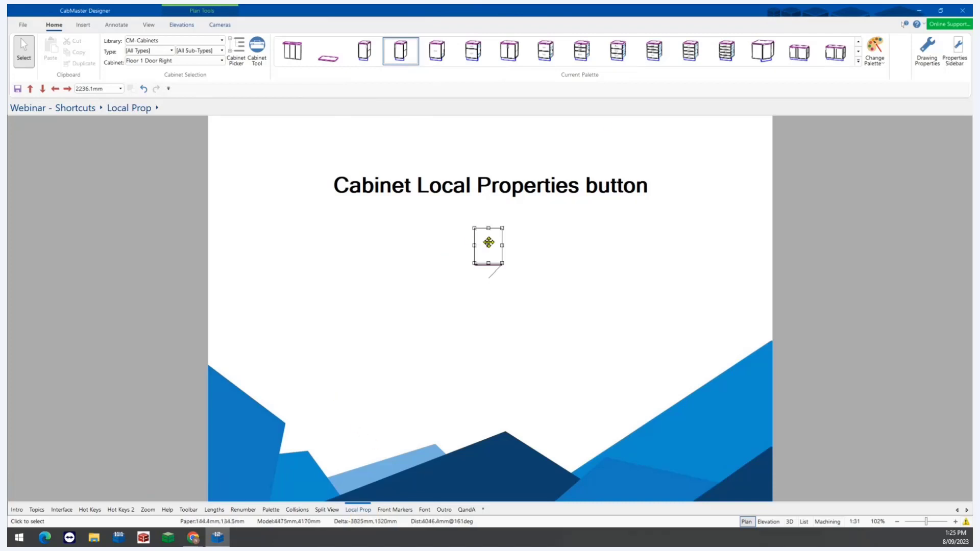
pyautogui.click(929, 52)
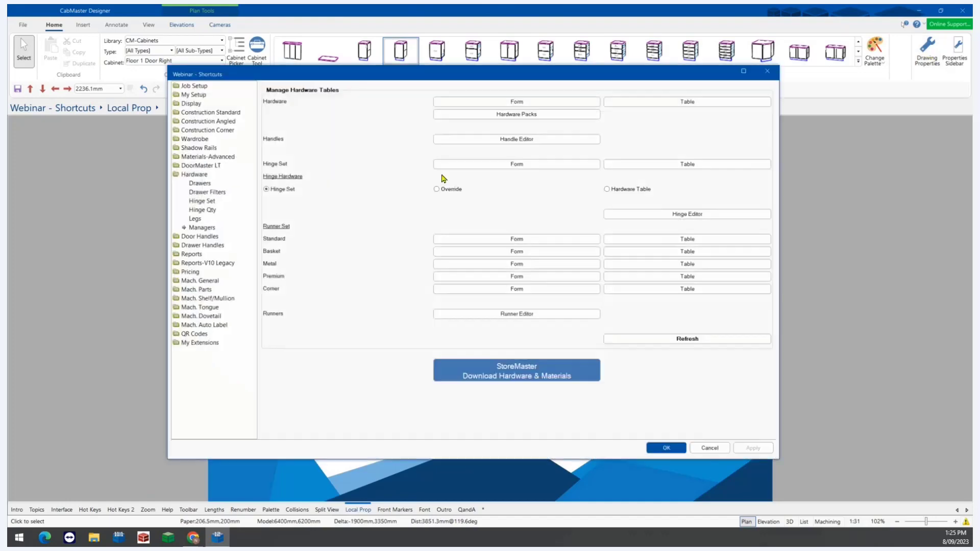
pyautogui.click(200, 95)
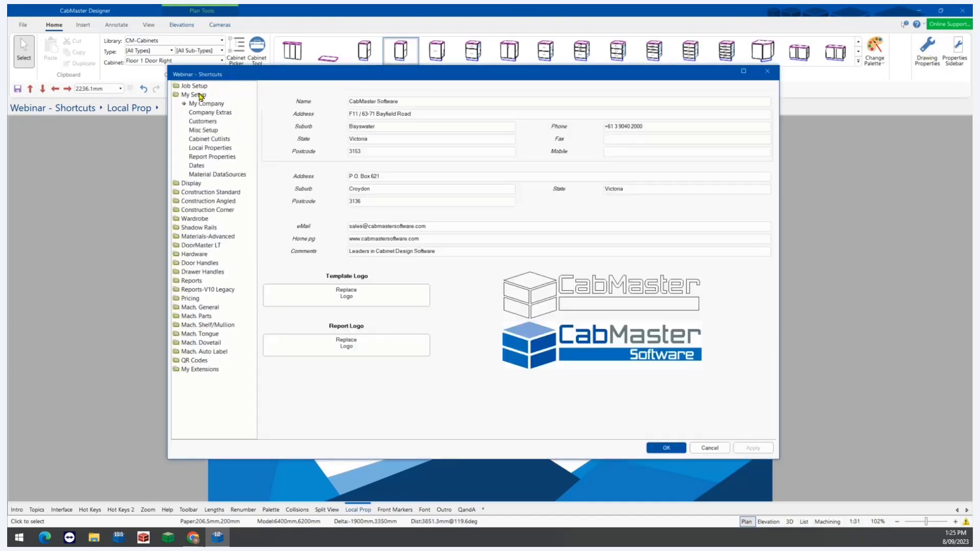
pyautogui.click(226, 148)
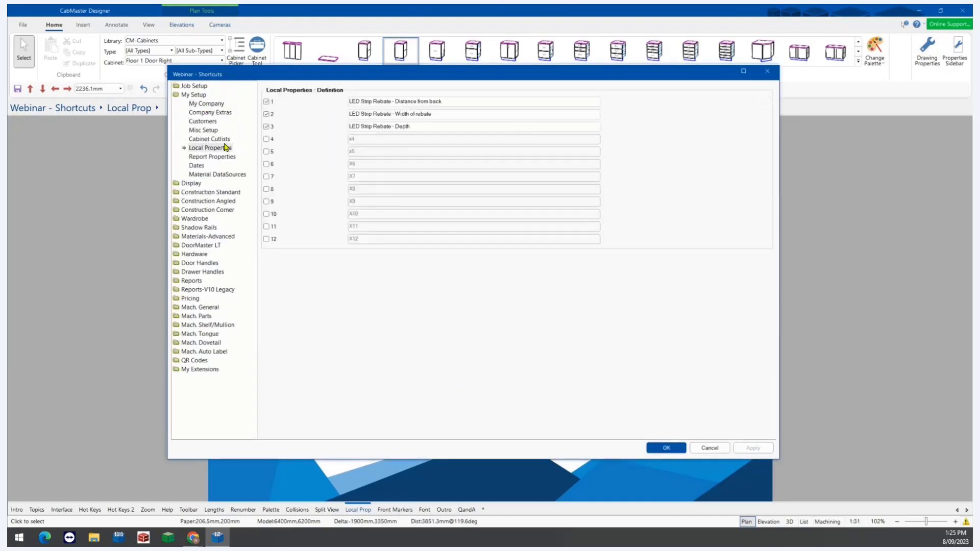
pyautogui.click(185, 88)
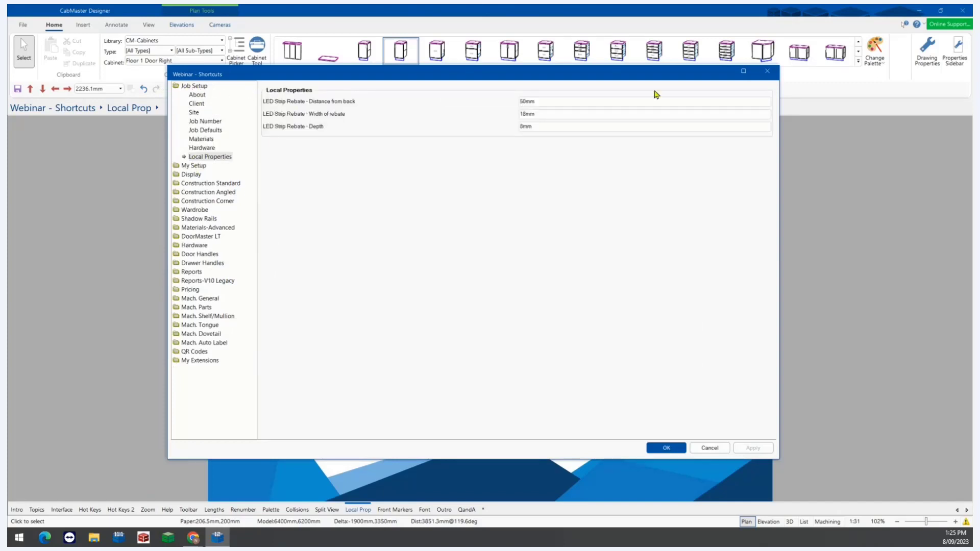
pyautogui.click(767, 71)
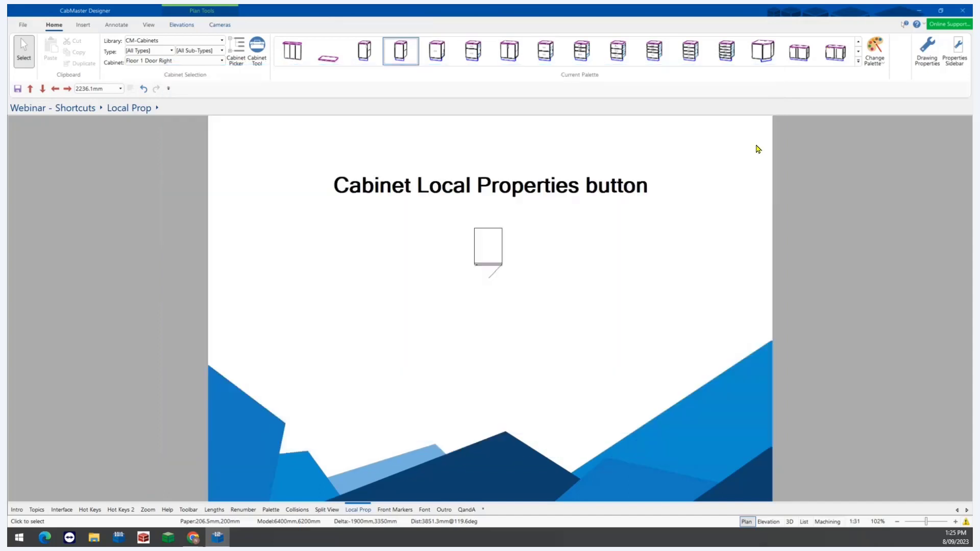
# Open the settings of the Floor 1 Door Right cabinet on the page and bring up its Local Properties dialog.
pyautogui.doubleClick(488, 250)
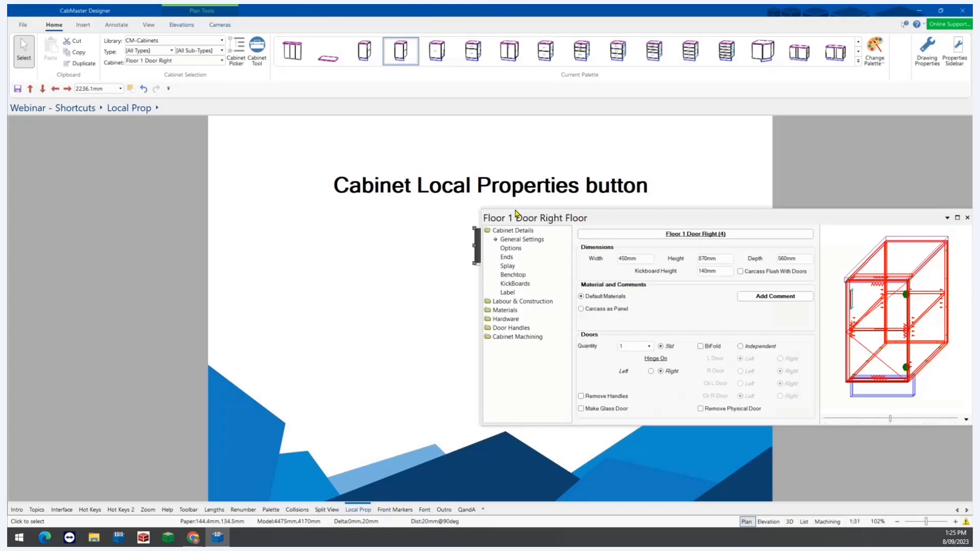
pyautogui.moveTo(515, 214); pyautogui.dragTo(351, 192)
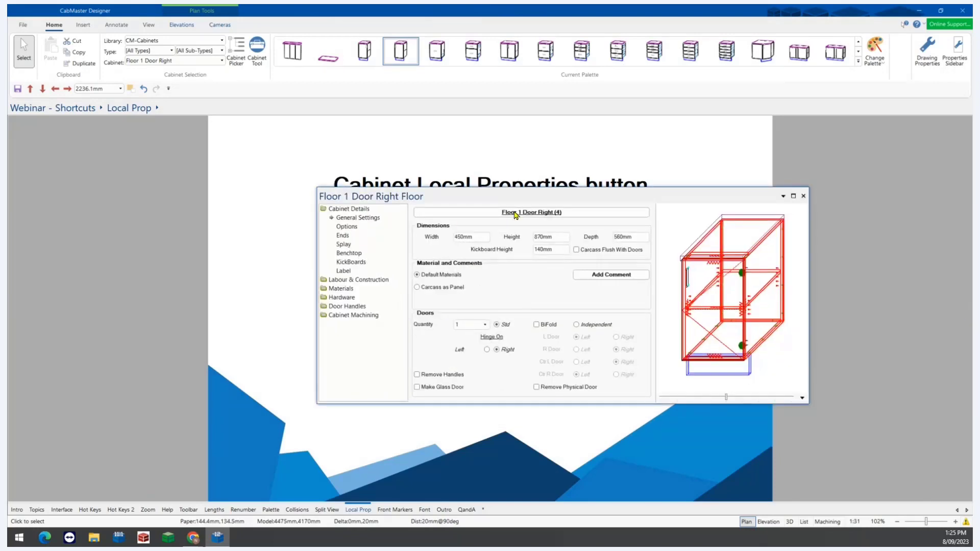
pyautogui.click(489, 214)
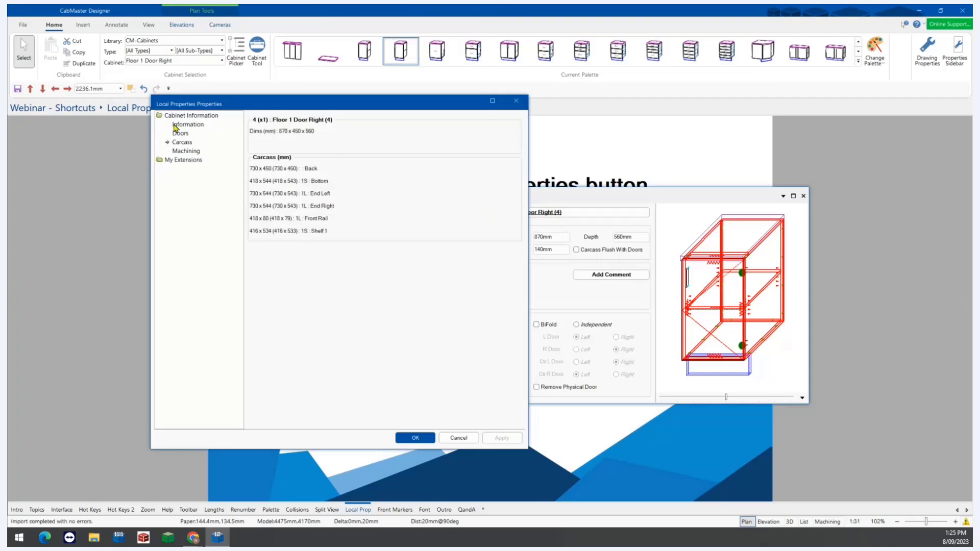
# Review the cabinet's local property values, door sizes and carcass part sizes in the Local Properties dialog and accept it.
pyautogui.click(177, 126)
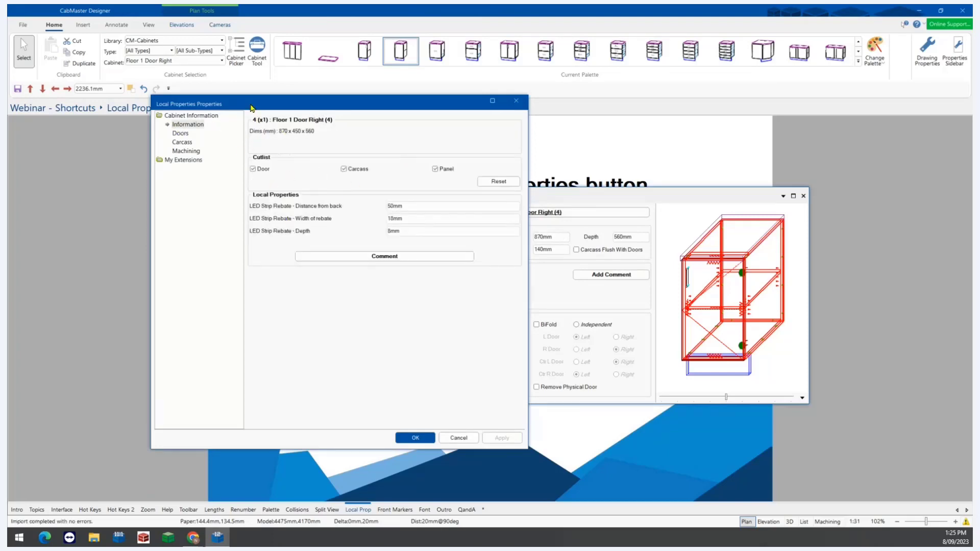
pyautogui.click(180, 134)
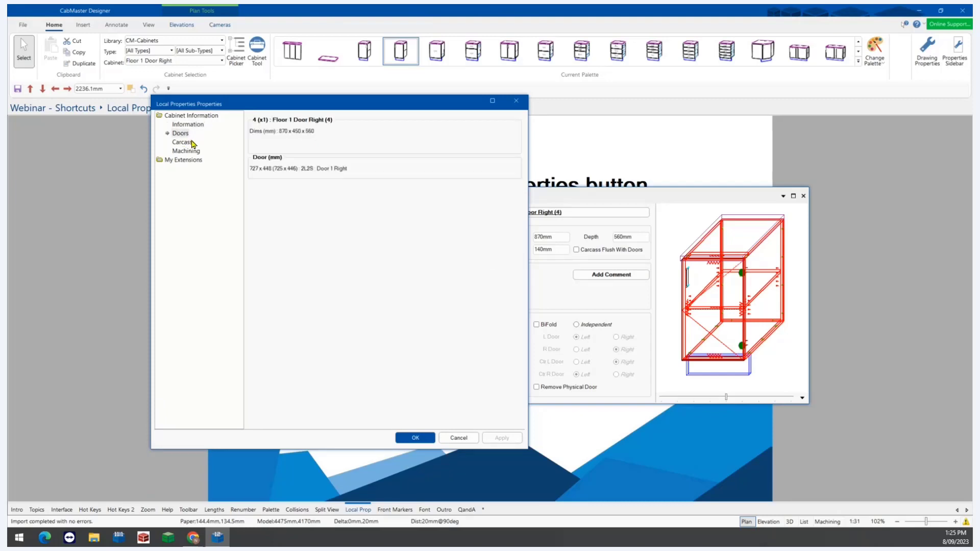
pyautogui.click(192, 143)
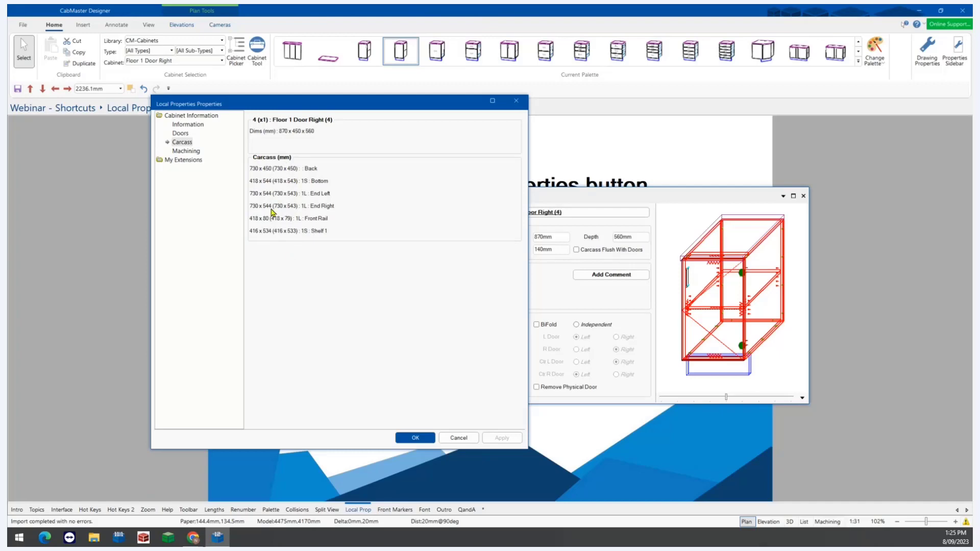
pyautogui.click(428, 442)
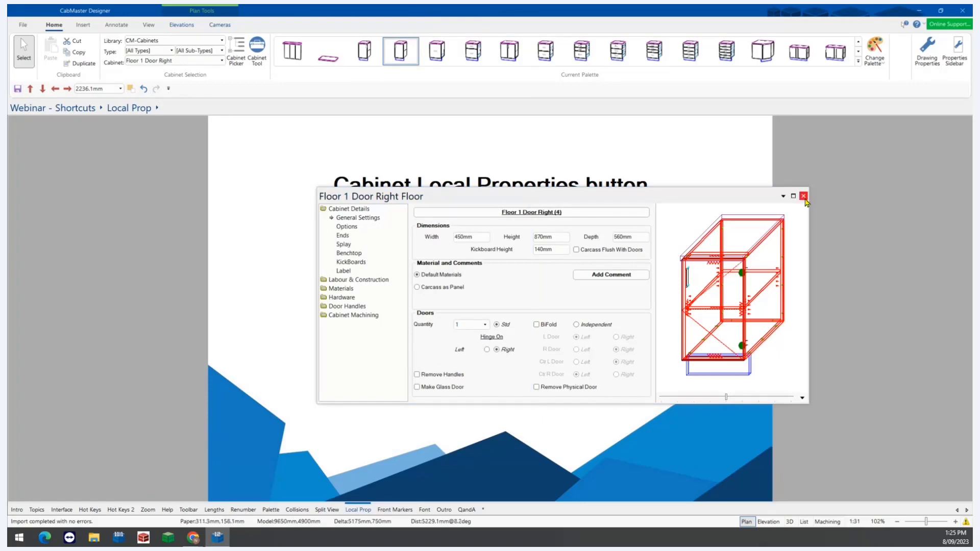
# Reposition the cabinet settings window below the page title, view its local properties once more, and close both windows.
pyautogui.moveTo(672, 202); pyautogui.dragTo(602, 219)
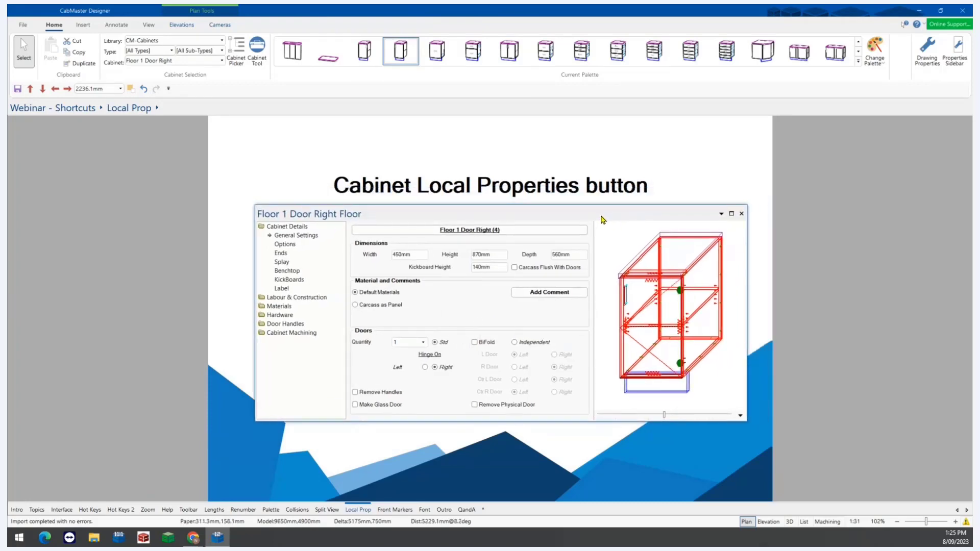
pyautogui.click(514, 231)
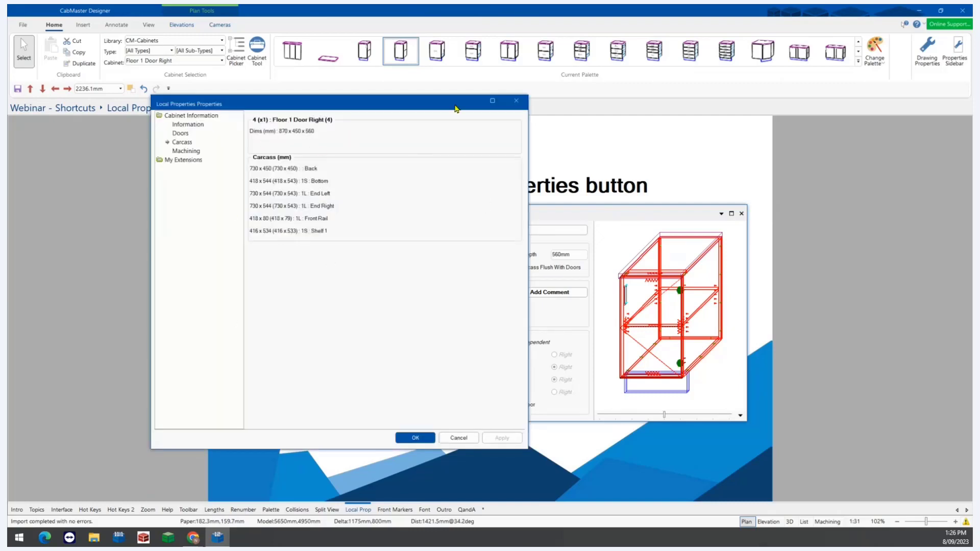
pyautogui.click(517, 101)
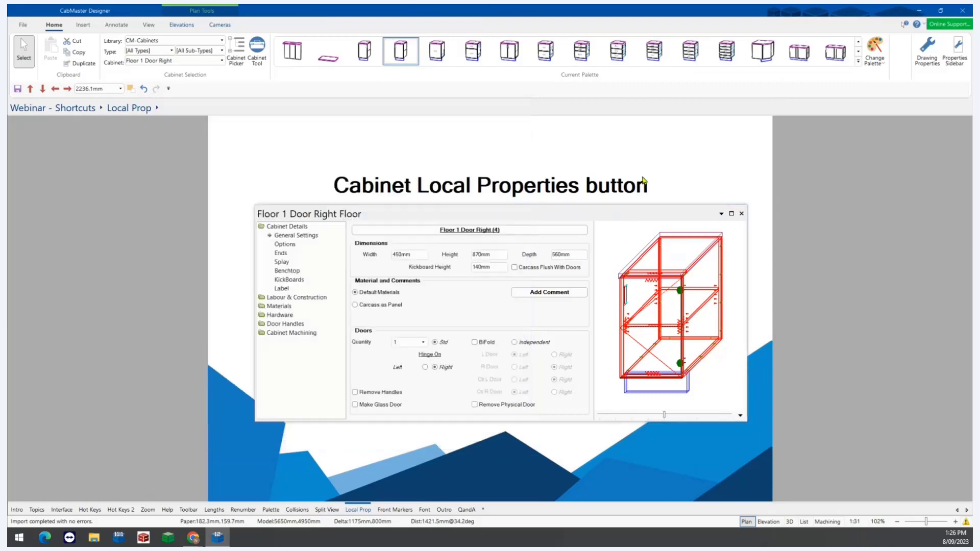
pyautogui.click(741, 214)
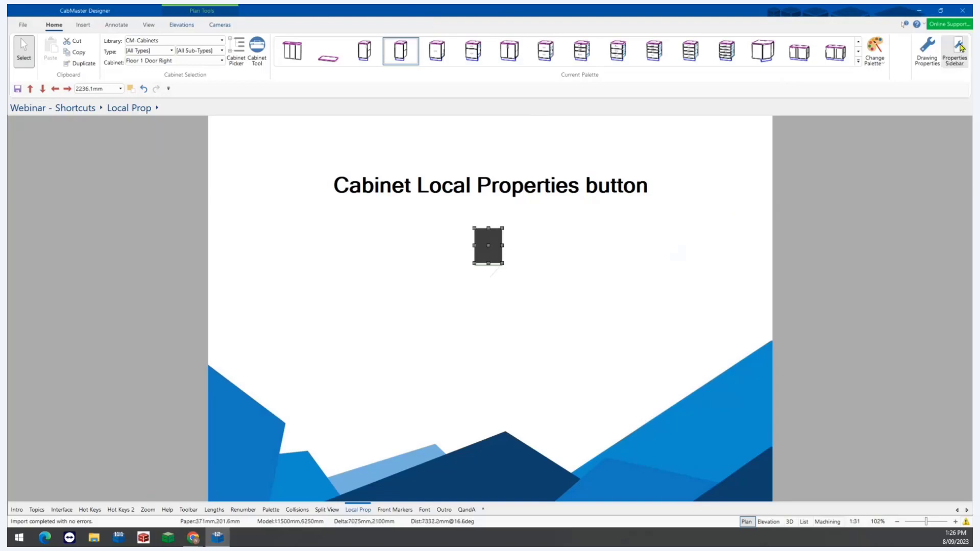
# Review the Mach. General Tool settings, including the drawer front marker, in the drawing properties and go to the Front Markers page.
pyautogui.click(934, 60)
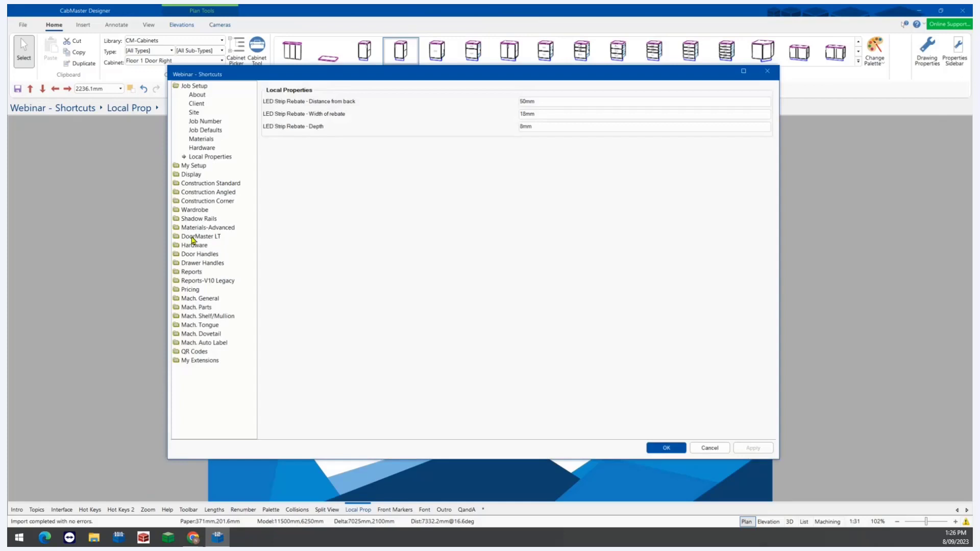
pyautogui.click(189, 290)
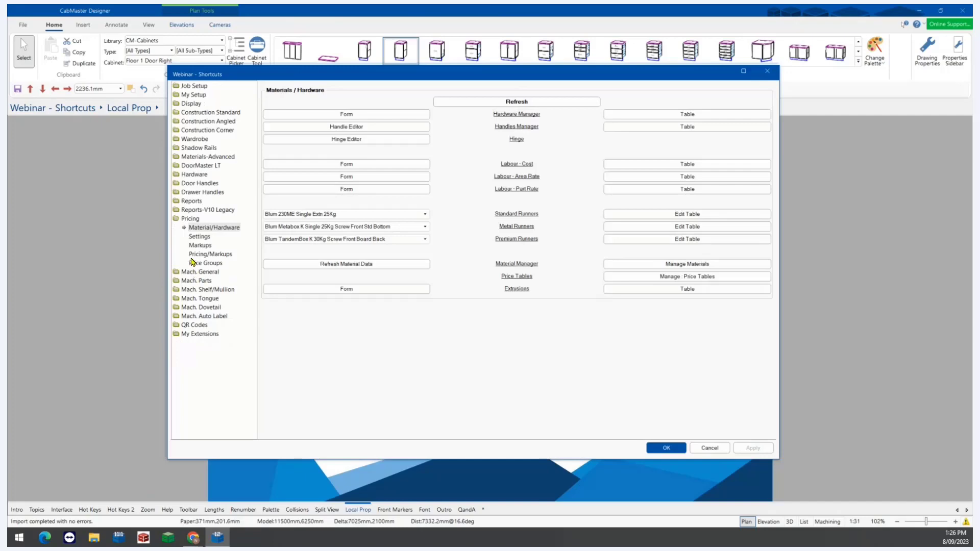
pyautogui.click(199, 273)
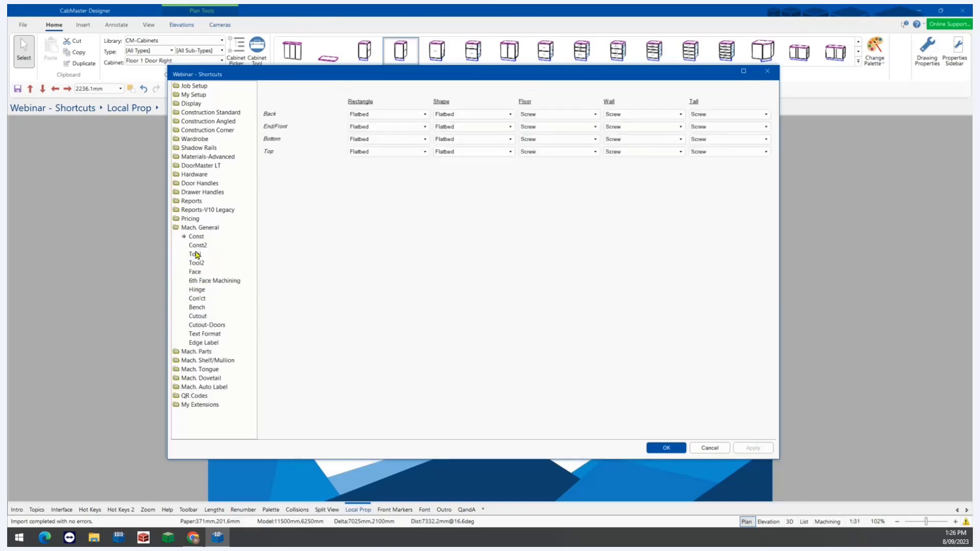
pyautogui.click(195, 255)
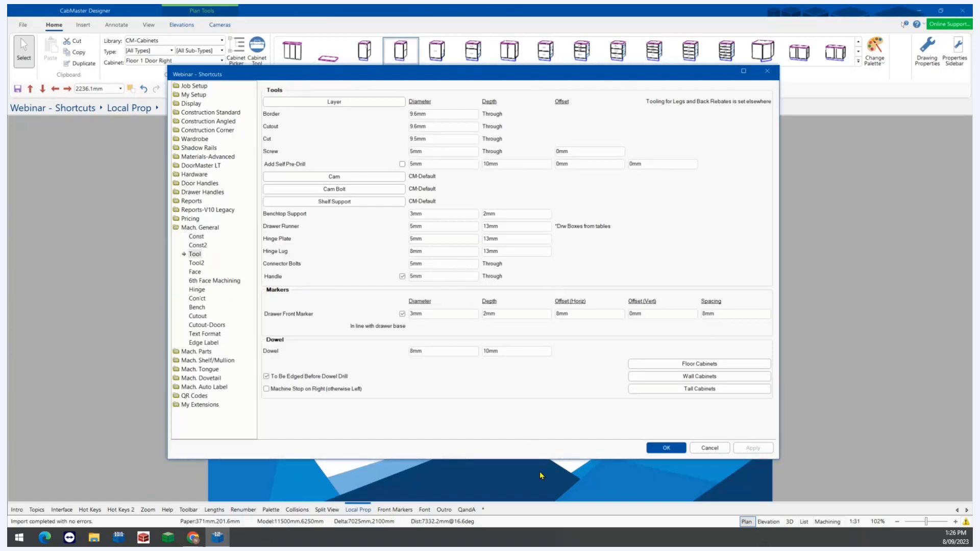
pyautogui.click(659, 447)
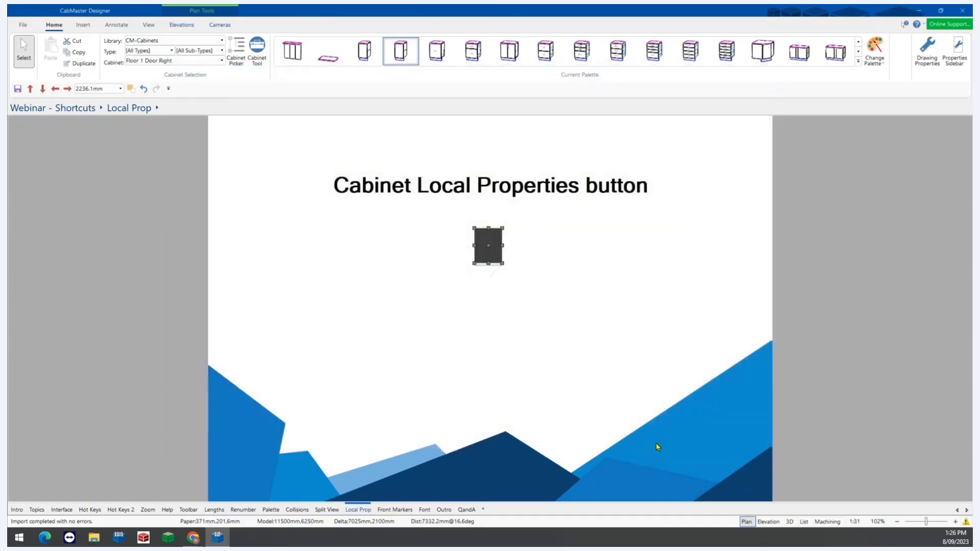
pyautogui.click(390, 511)
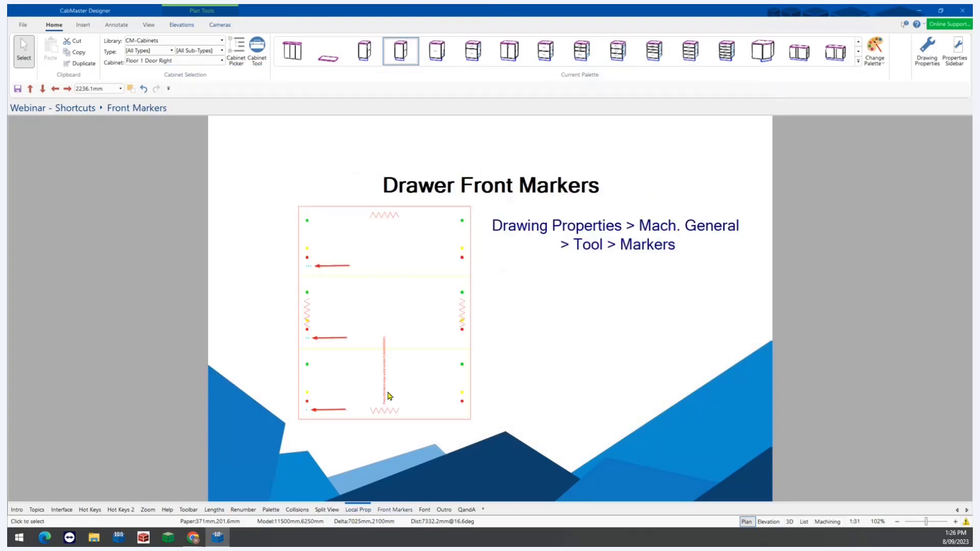